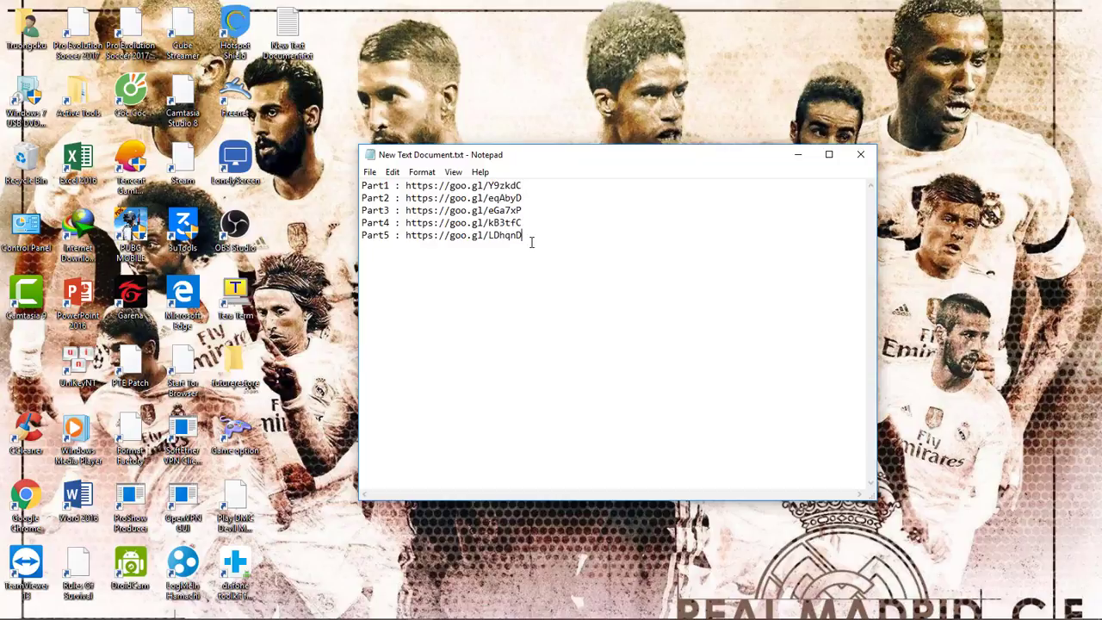
{"action": "left_click_drag", "start_coordinate": [359, 185], "coordinate": [520, 247]}
{"action": "left_click", "coordinate": [520, 247]}
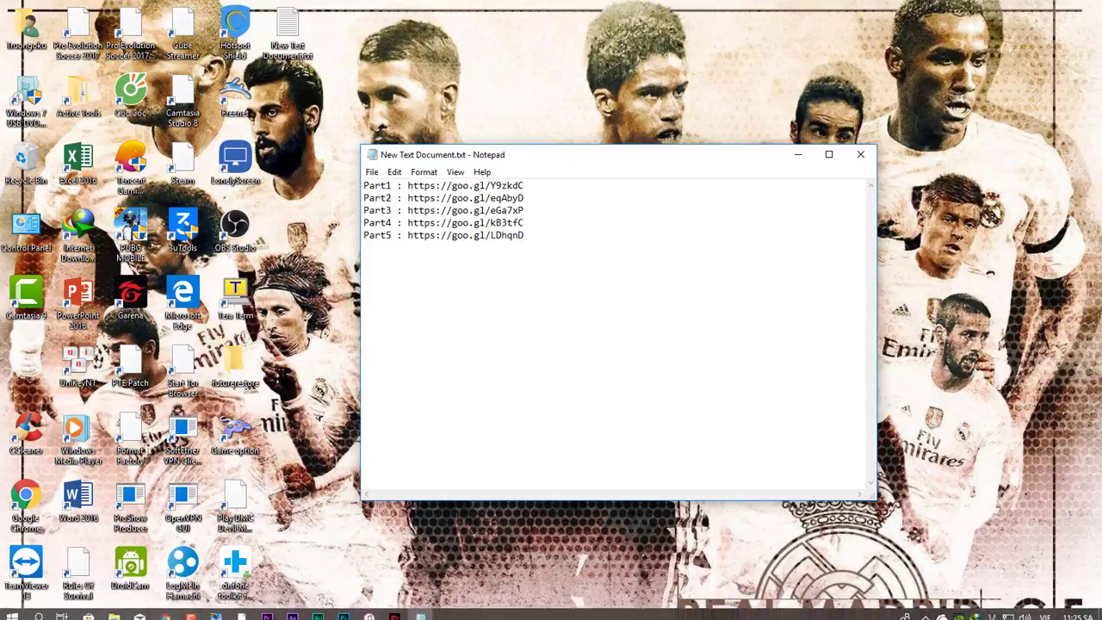
Bring up the Chrome window, then copy the Part1 link from New Text Document.txt in Notepad.
{"action": "mouse_move", "coordinate": [250, 602]}
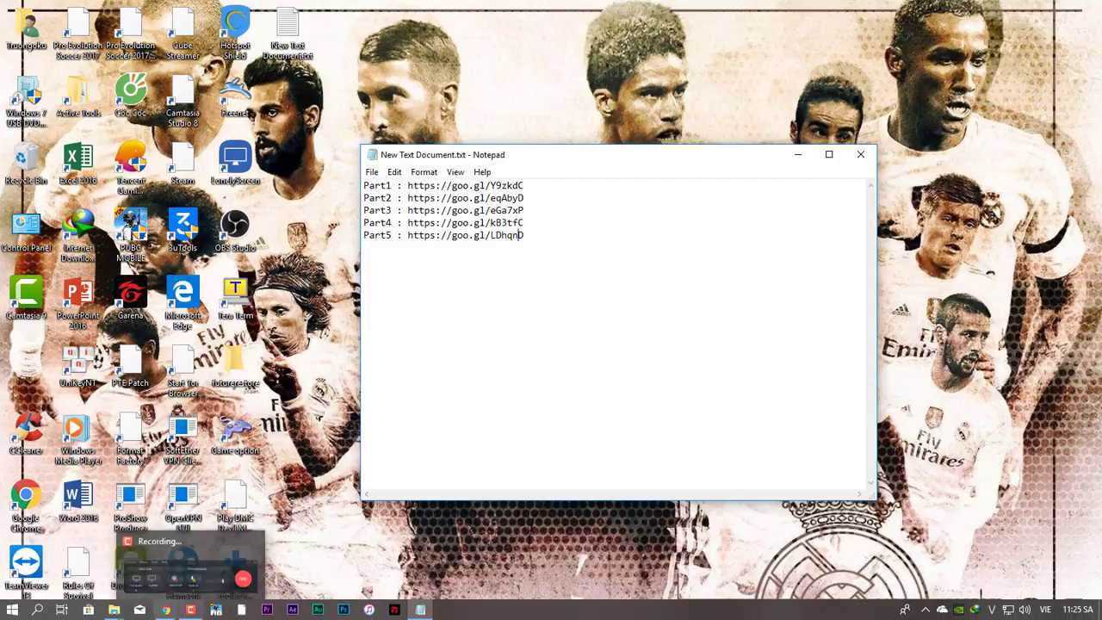
{"action": "left_click", "coordinate": [167, 610]}
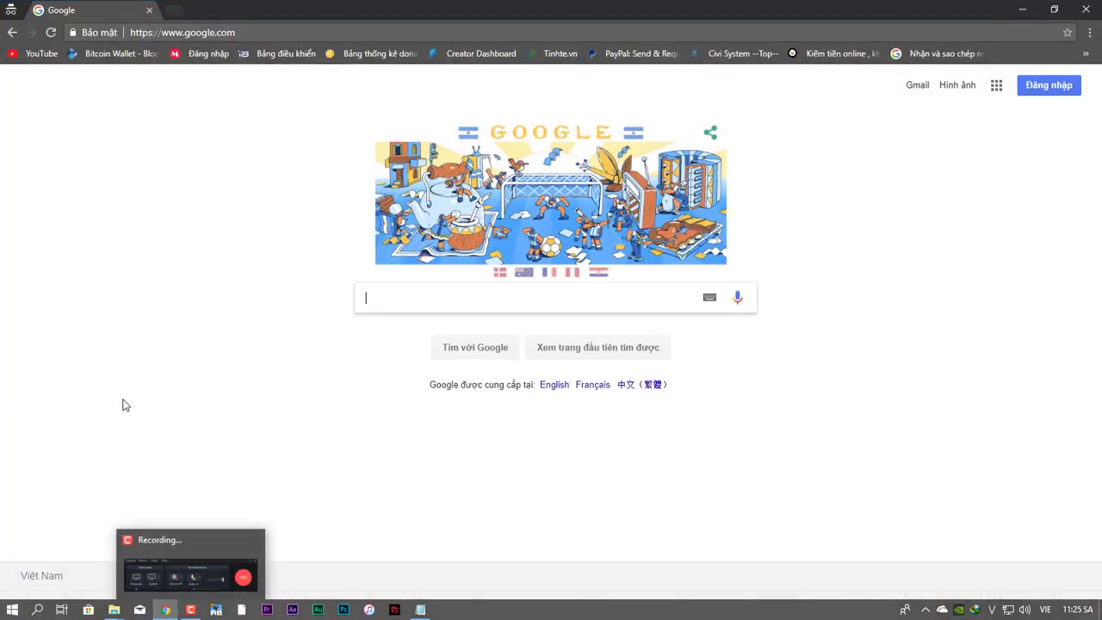
{"action": "left_click", "coordinate": [419, 611]}
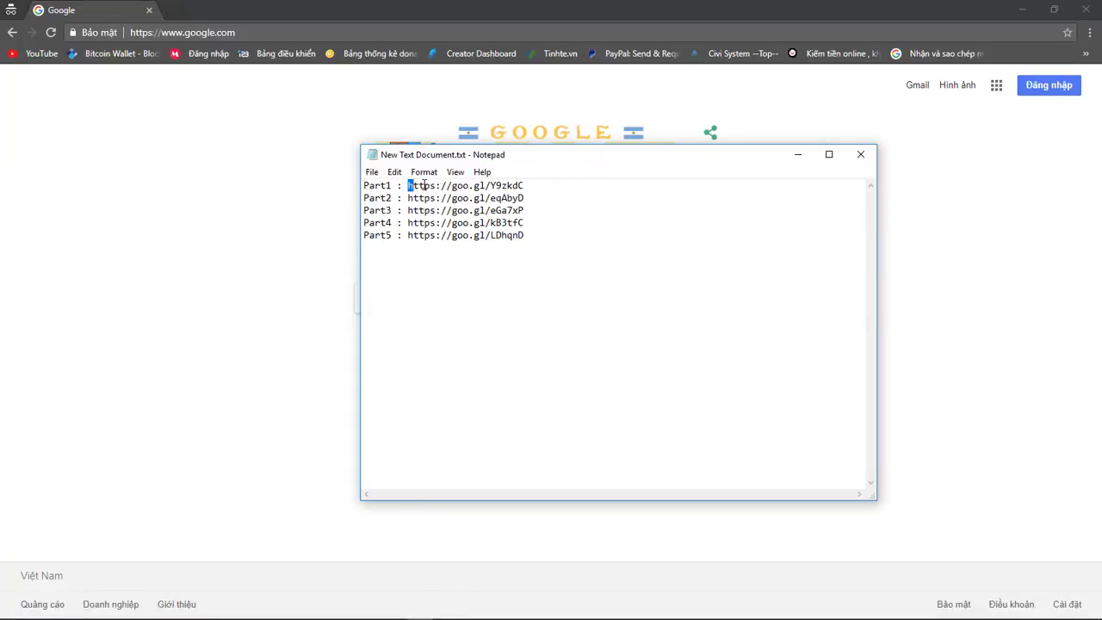
{"action": "left_click_drag", "start_coordinate": [422, 186], "coordinate": [505, 177]}
{"action": "right_click", "coordinate": [527, 185]}
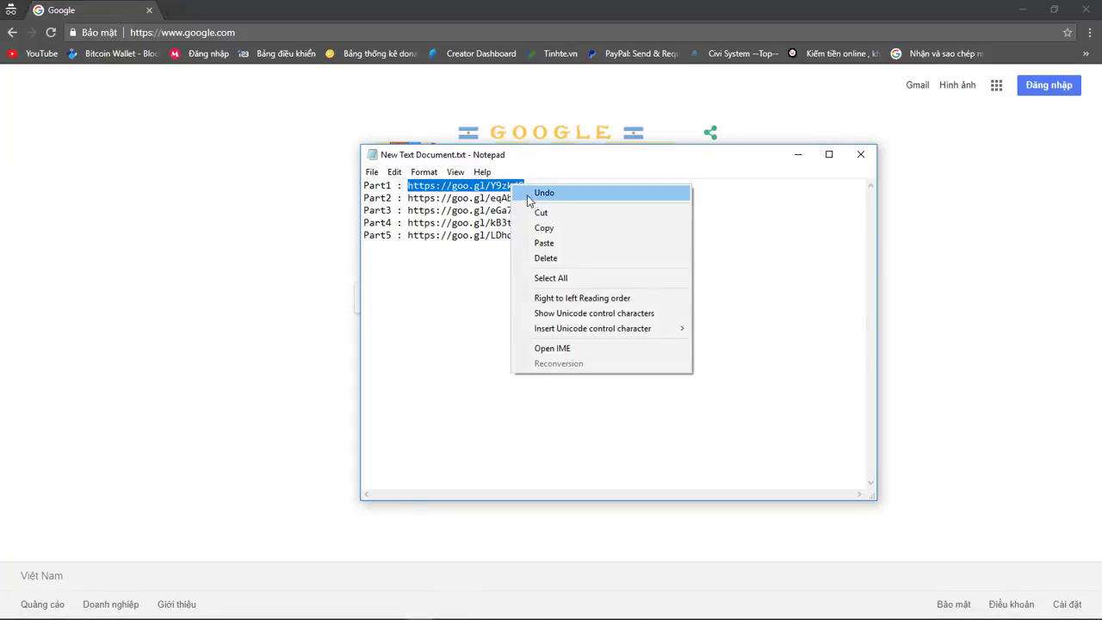
{"action": "left_click", "coordinate": [534, 227]}
Open the copied link in Chrome and download 1620846-LMSH2IW.part1.rar from Google Drive despite the virus-scan notice.
{"action": "left_click", "coordinate": [3, 230]}
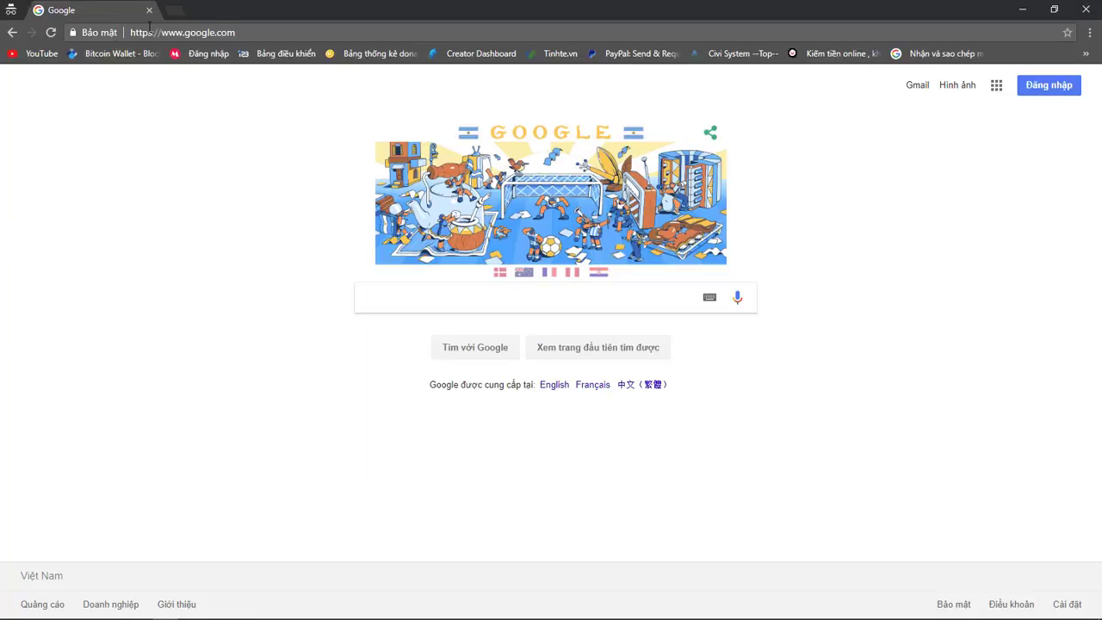
{"action": "right_click", "coordinate": [221, 31]}
{"action": "left_click", "coordinate": [254, 111]}
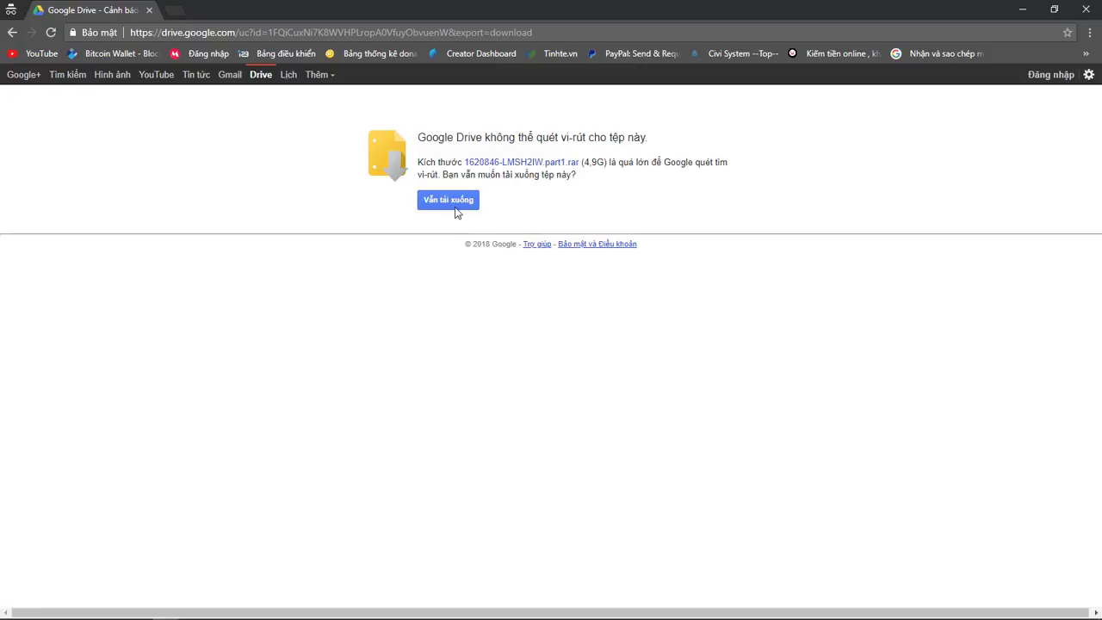
{"action": "left_click", "coordinate": [457, 207]}
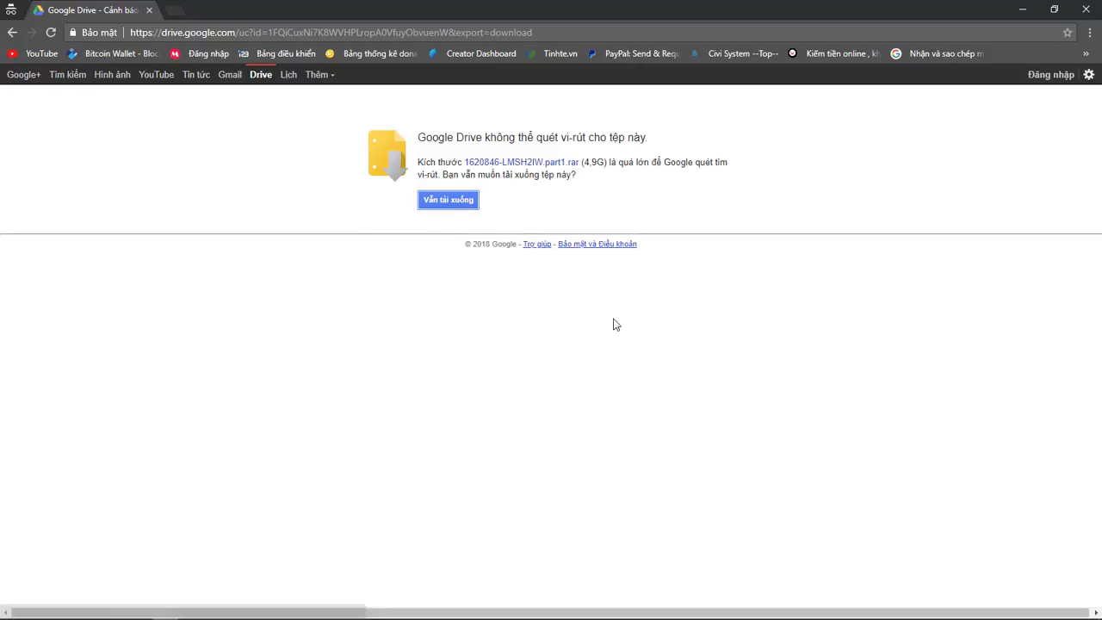
{"action": "left_click_drag", "start_coordinate": [441, 19], "coordinate": [475, 23]}
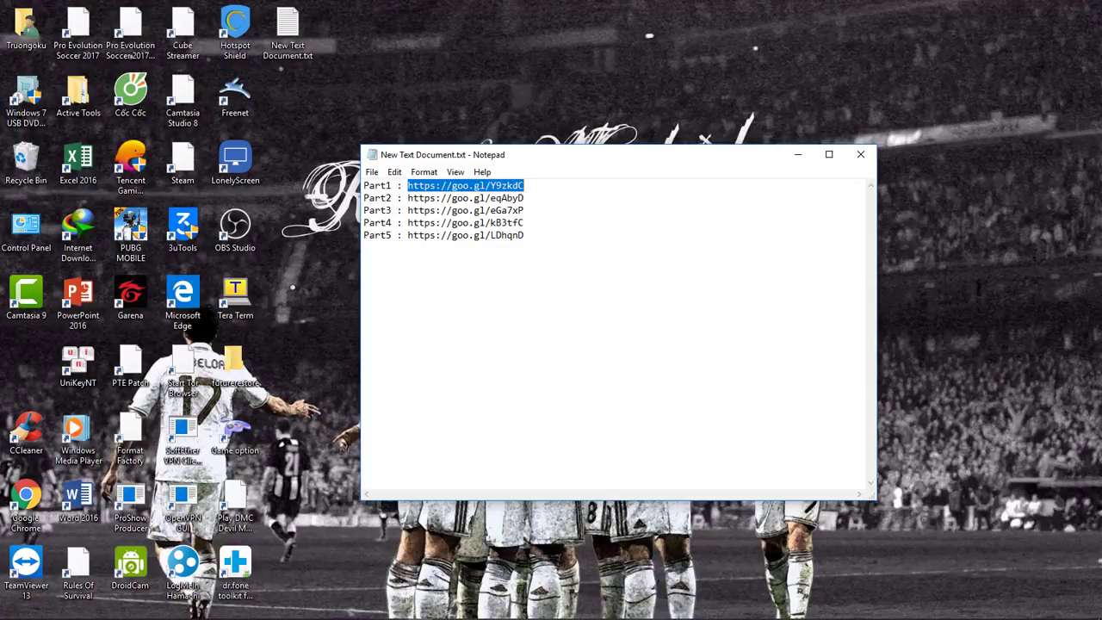
Open the IHH folder in File Explorer and view the extraction options for all five 1620846-LMSH2IW archive parts.
{"action": "mouse_move", "coordinate": [113, 609]}
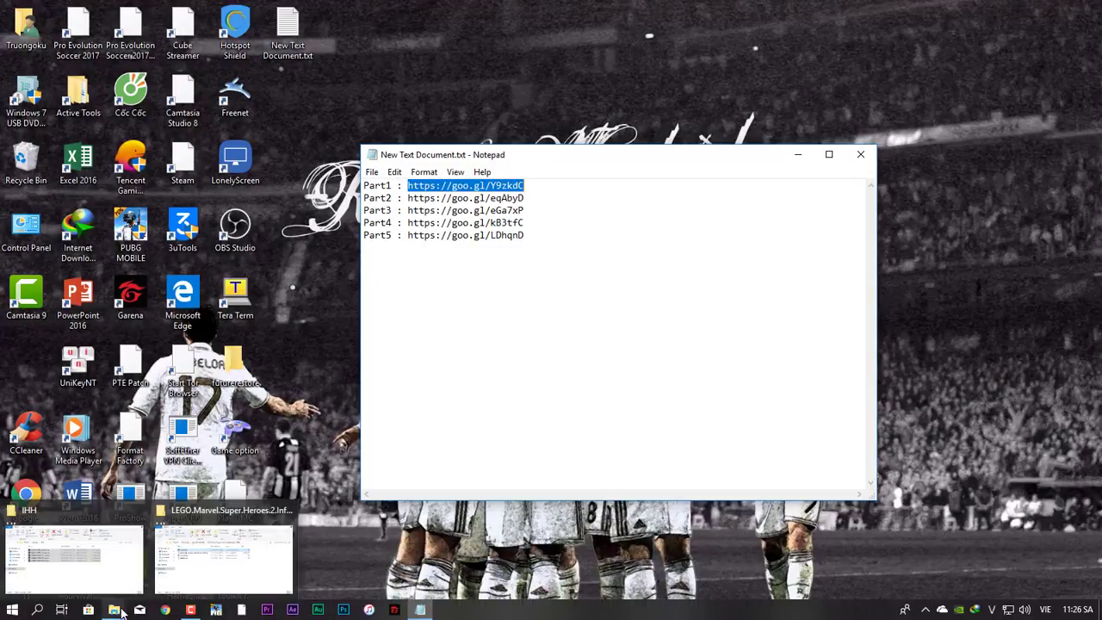
{"action": "left_click", "coordinate": [26, 542]}
{"action": "left_click", "coordinate": [394, 312]}
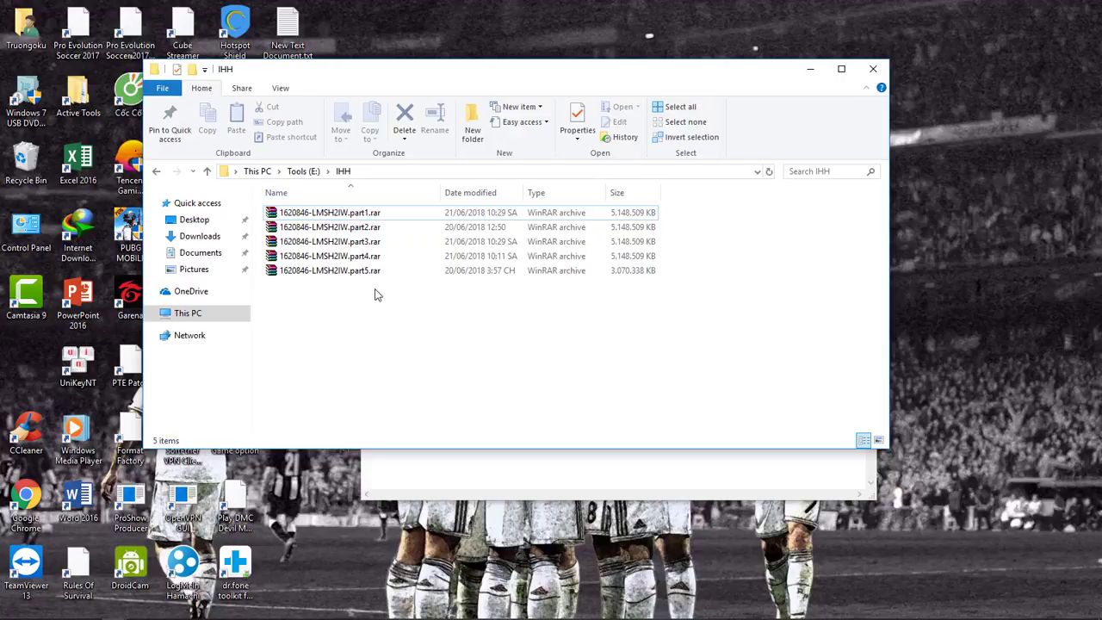
{"action": "left_click_drag", "start_coordinate": [432, 297], "coordinate": [443, 242]}
{"action": "right_click", "coordinate": [402, 248]}
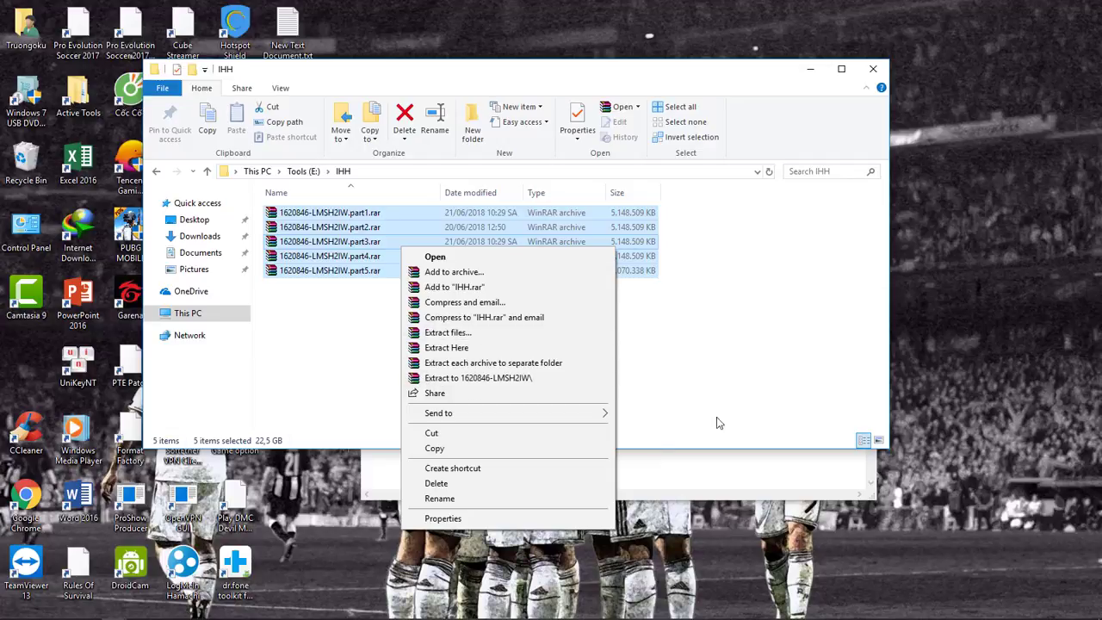
{"action": "left_click", "coordinate": [322, 319]}
{"action": "left_click", "coordinate": [322, 319]}
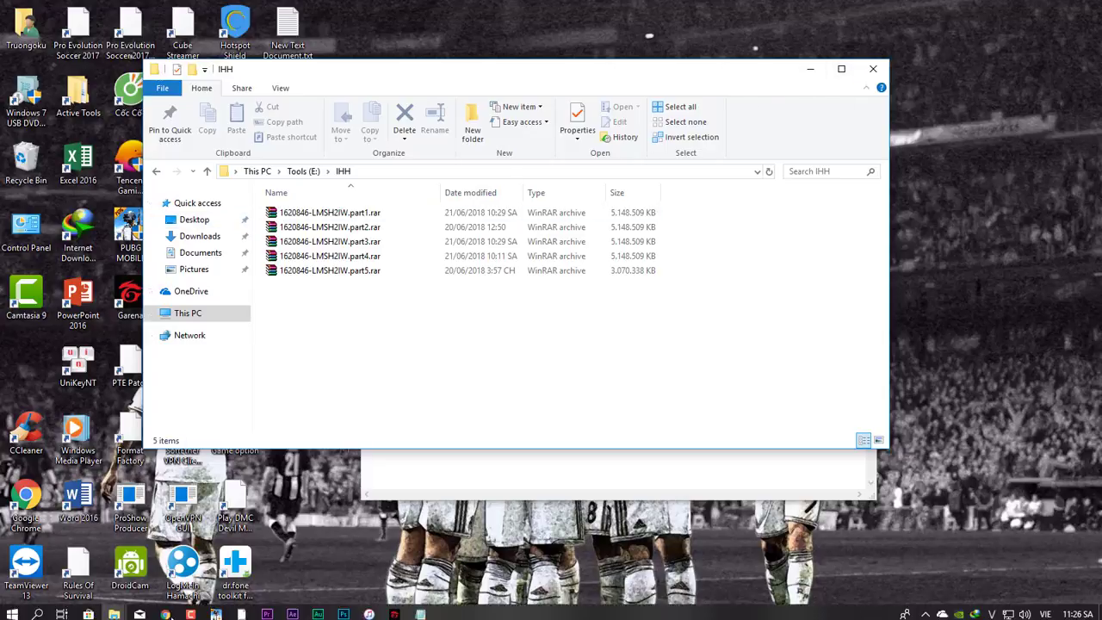
Switch to the LEGO.Marvel.Super.Heroes.2.Infinity.War-CODEX folder and mount its disc image file.
{"action": "mouse_move", "coordinate": [114, 610]}
{"action": "left_click", "coordinate": [183, 568]}
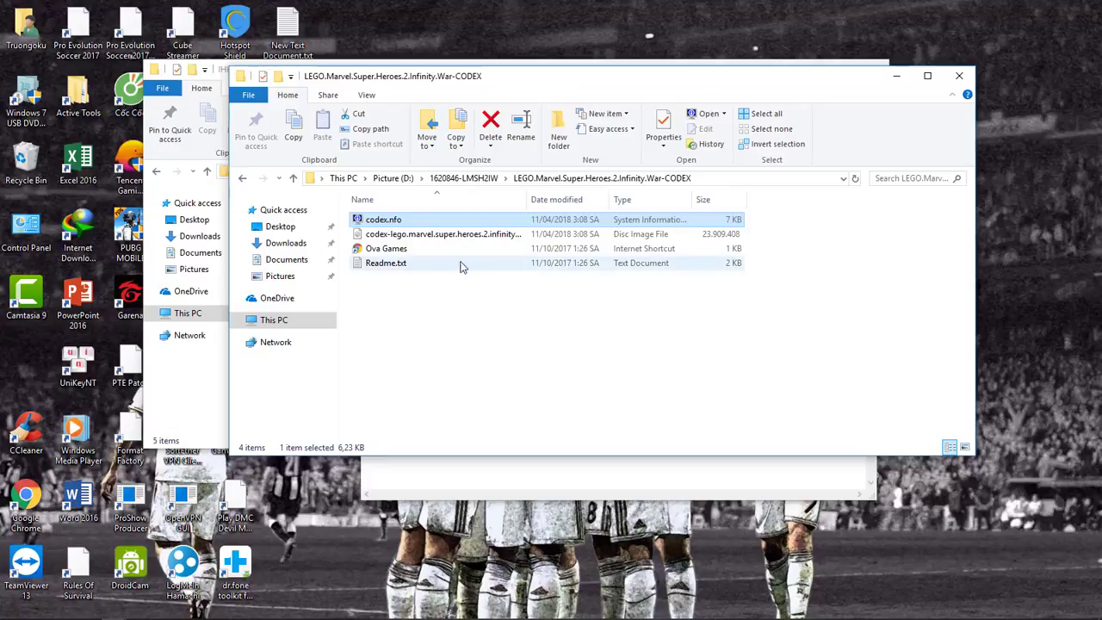
{"action": "left_click", "coordinate": [394, 236]}
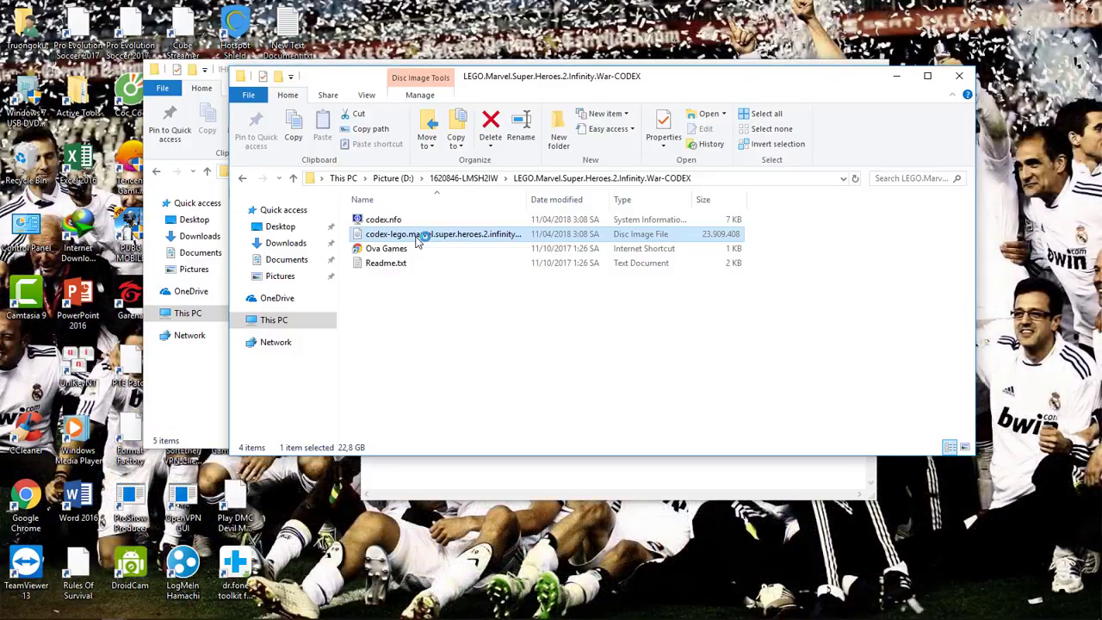
Permanently delete the five RAR archive parts in the IHH folder and check the drives' free space in This PC.
{"action": "left_click", "coordinate": [206, 404]}
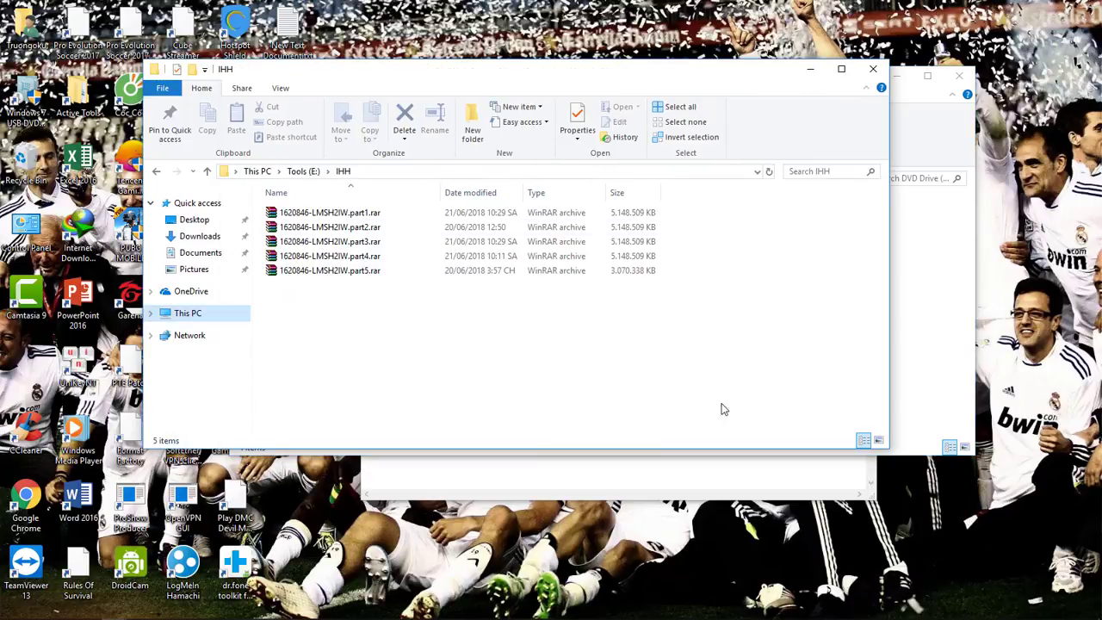
{"action": "left_click_drag", "start_coordinate": [454, 312], "coordinate": [458, 206]}
{"action": "key", "text": "shift+Delete"}
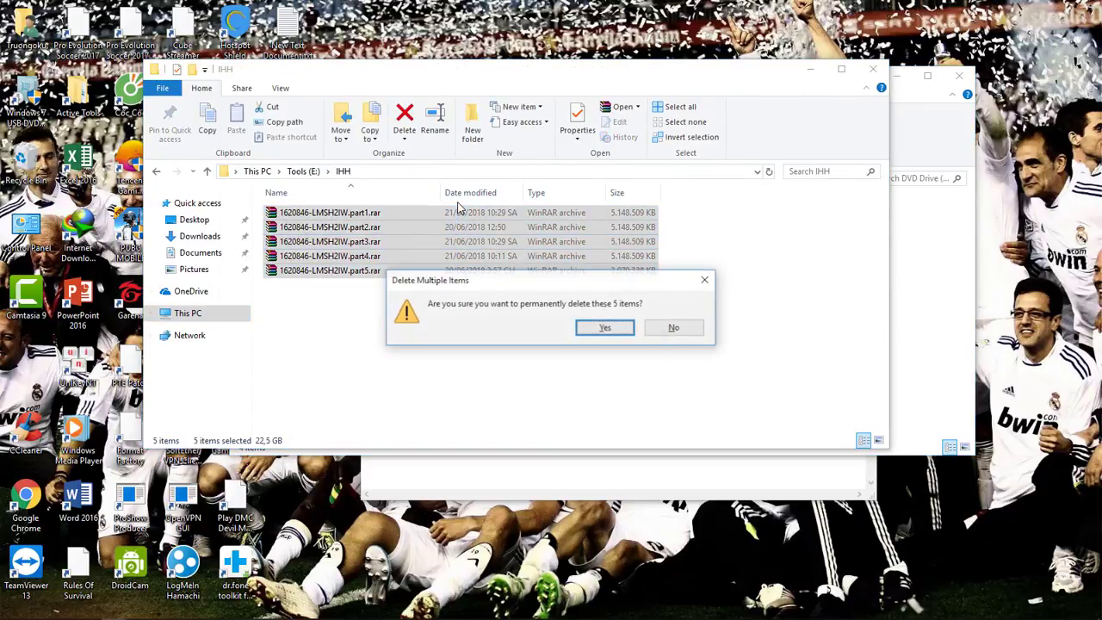
{"action": "key", "text": "Return"}
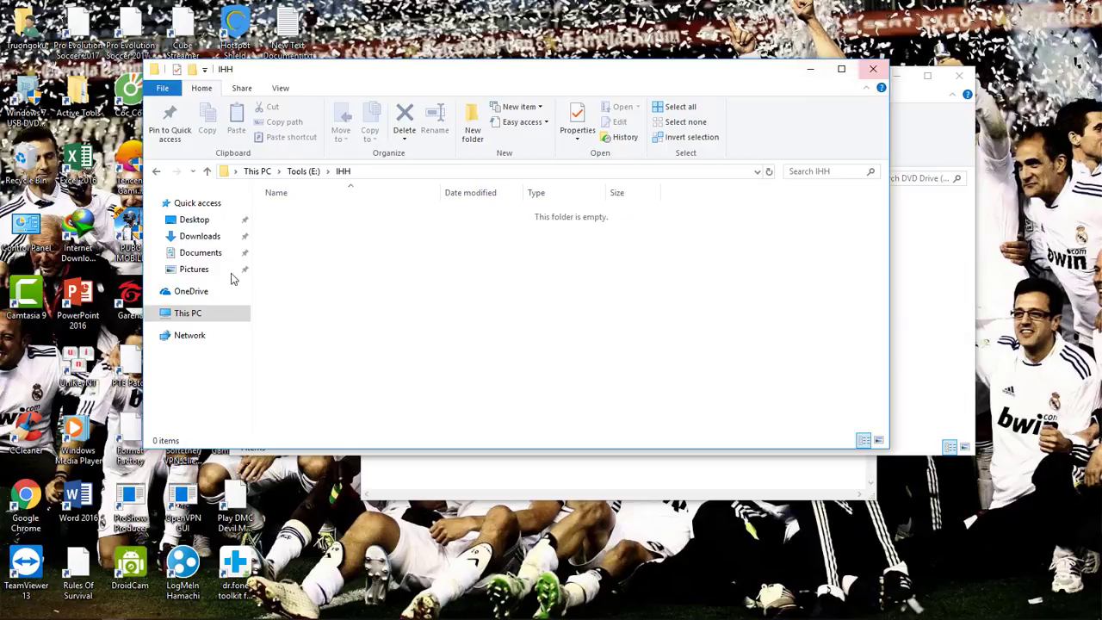
{"action": "left_click", "coordinate": [229, 312]}
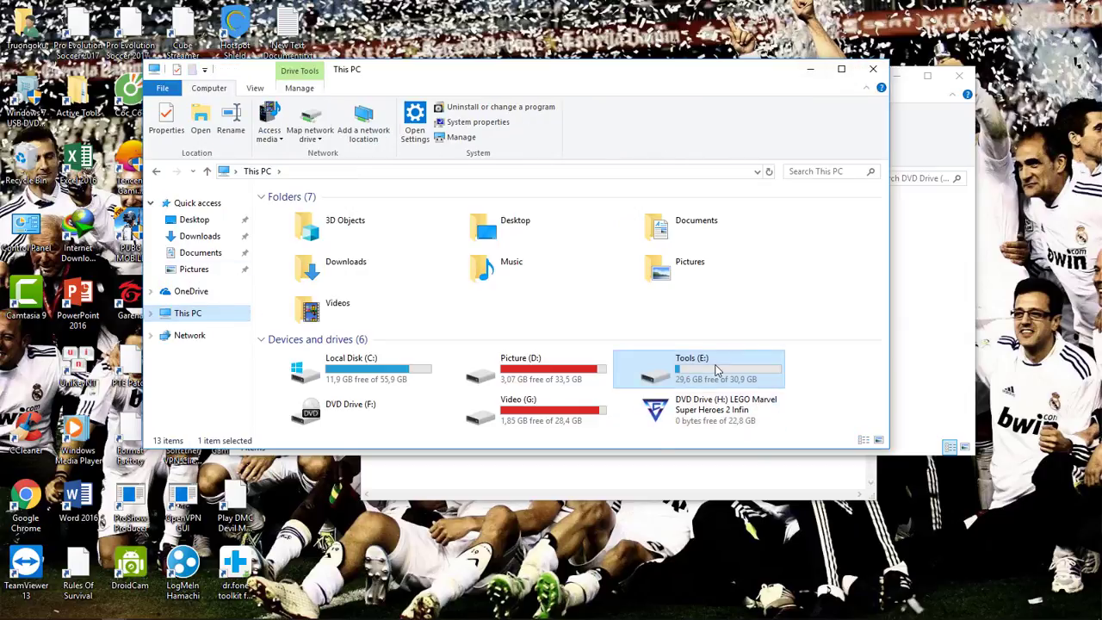
{"action": "left_click", "coordinate": [873, 69]}
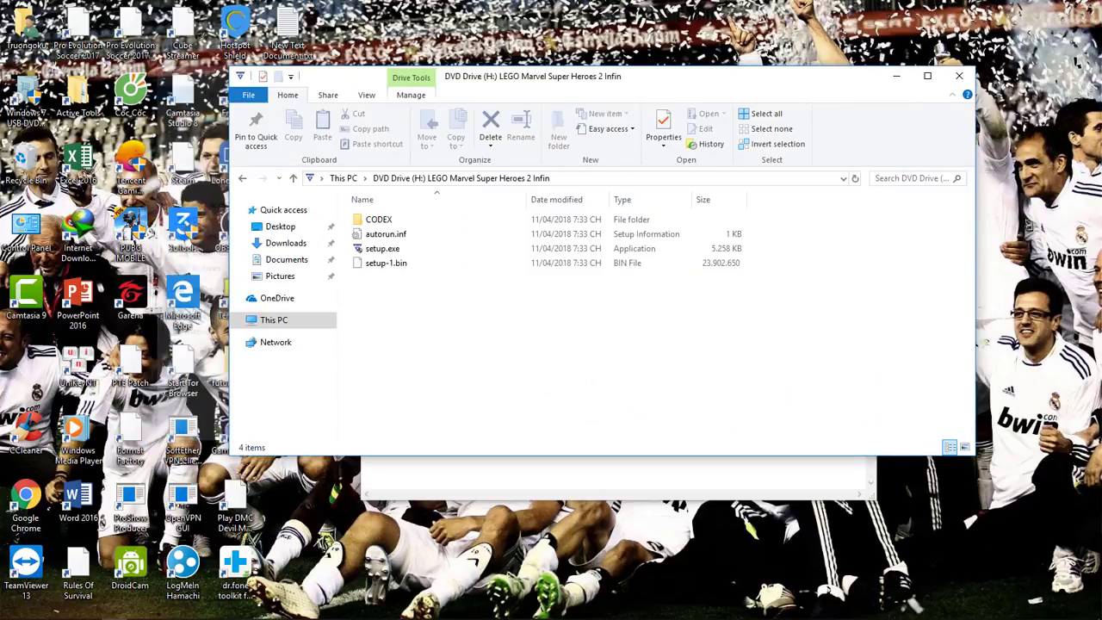
Run setup.exe from the mounted LEGO Marvel Super Heroes 2 disc.
{"action": "left_click", "coordinate": [385, 250]}
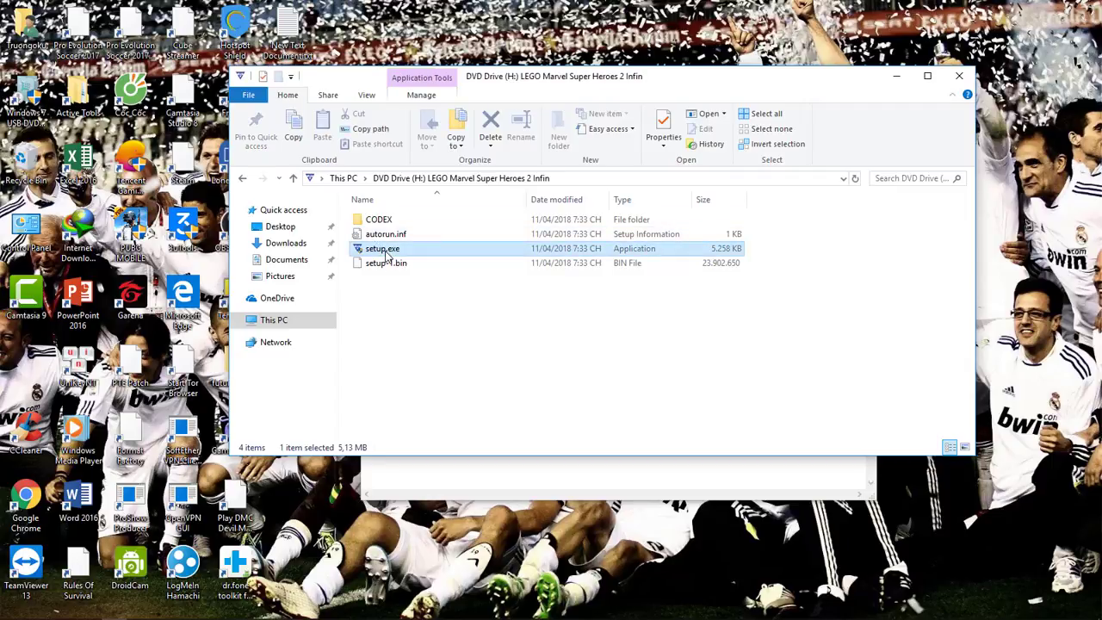
{"action": "double_click", "coordinate": [386, 251]}
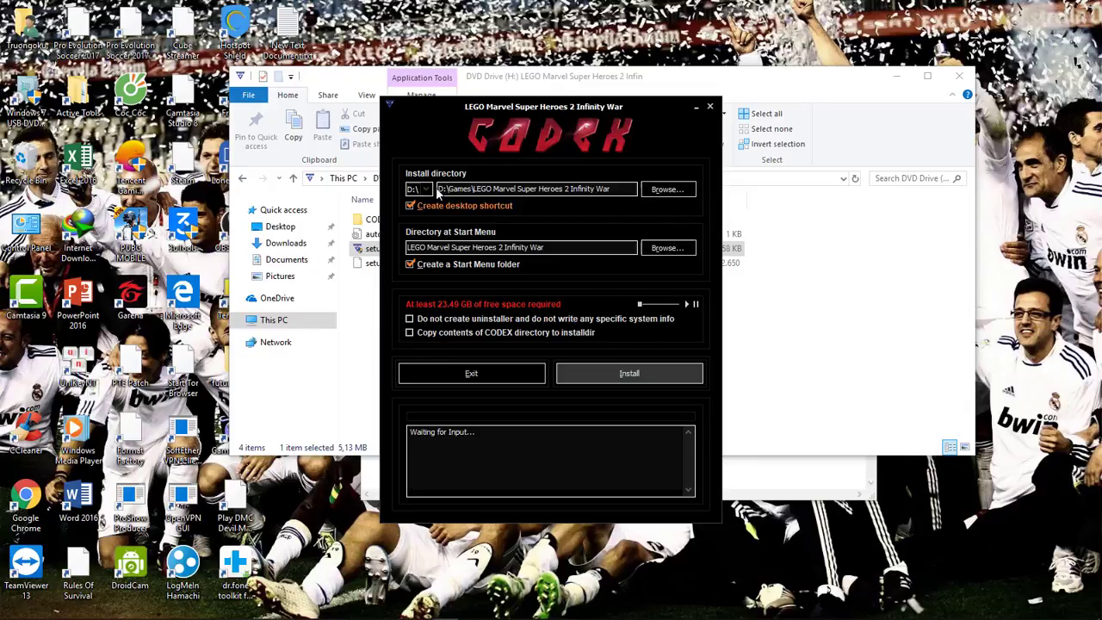
Look at the installer's folder choices and compare the free space on the drives in This PC.
{"action": "left_click", "coordinate": [660, 195]}
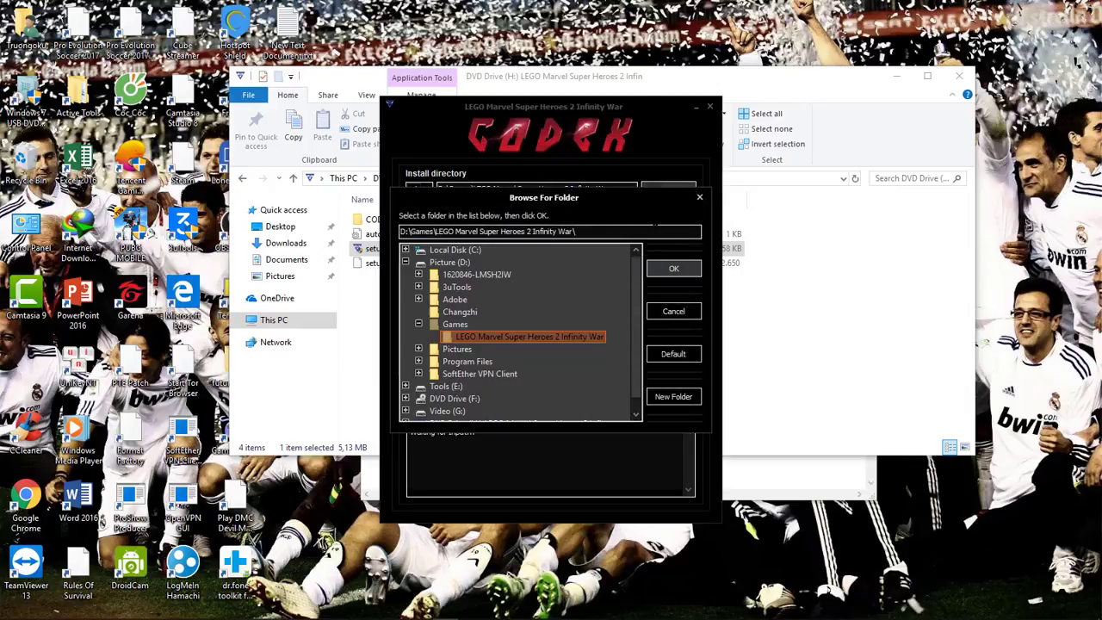
{"action": "left_click", "coordinate": [698, 198]}
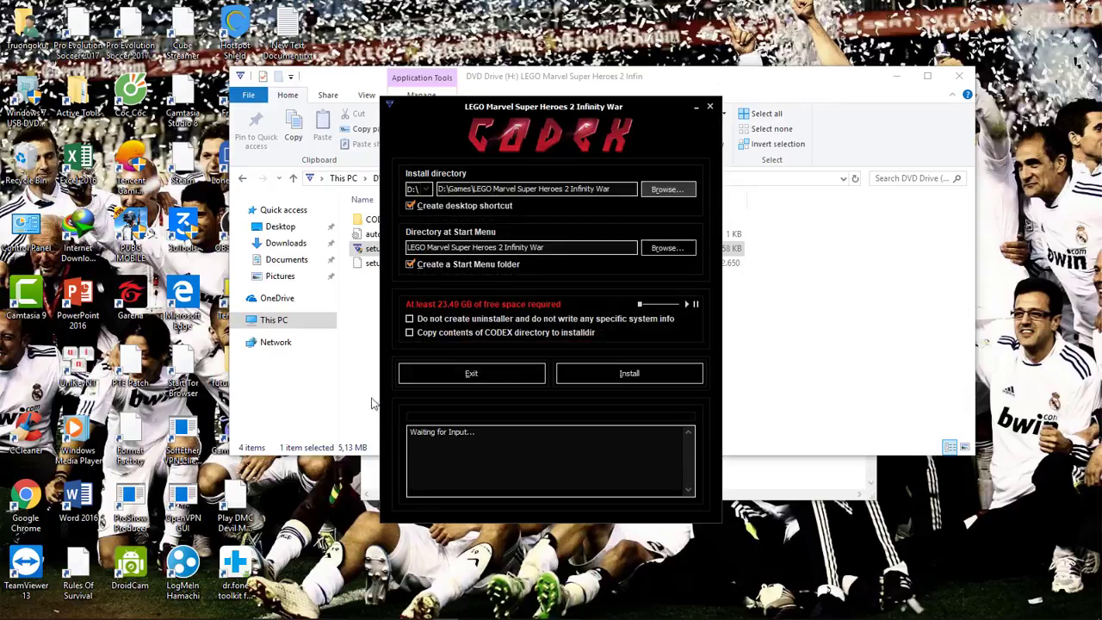
{"action": "left_click", "coordinate": [365, 390]}
{"action": "left_click", "coordinate": [311, 324]}
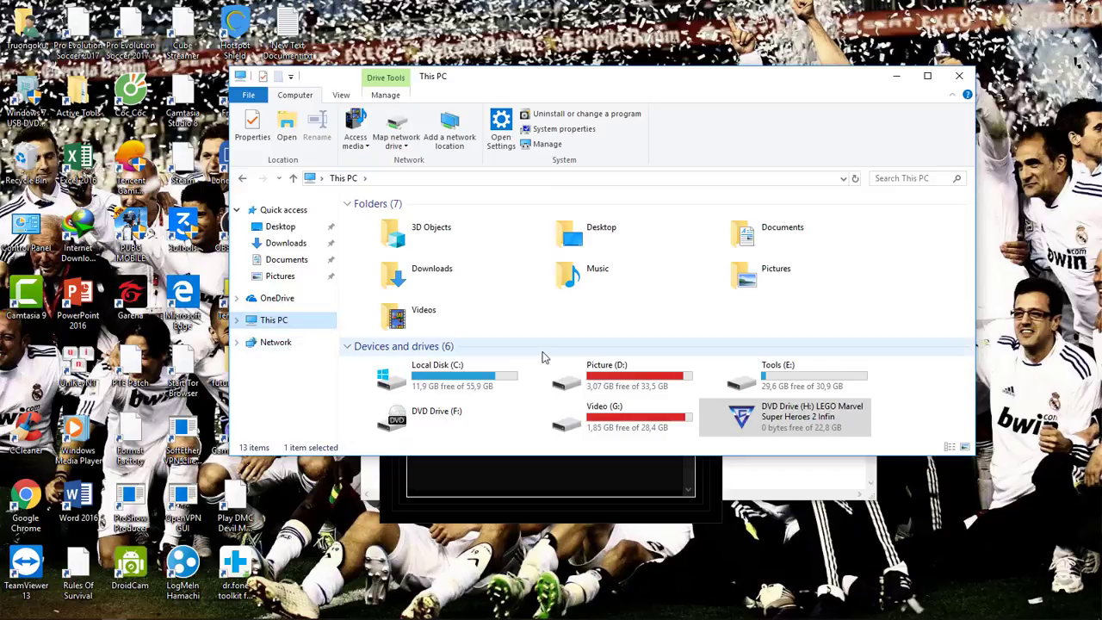
{"action": "left_click", "coordinate": [242, 177]}
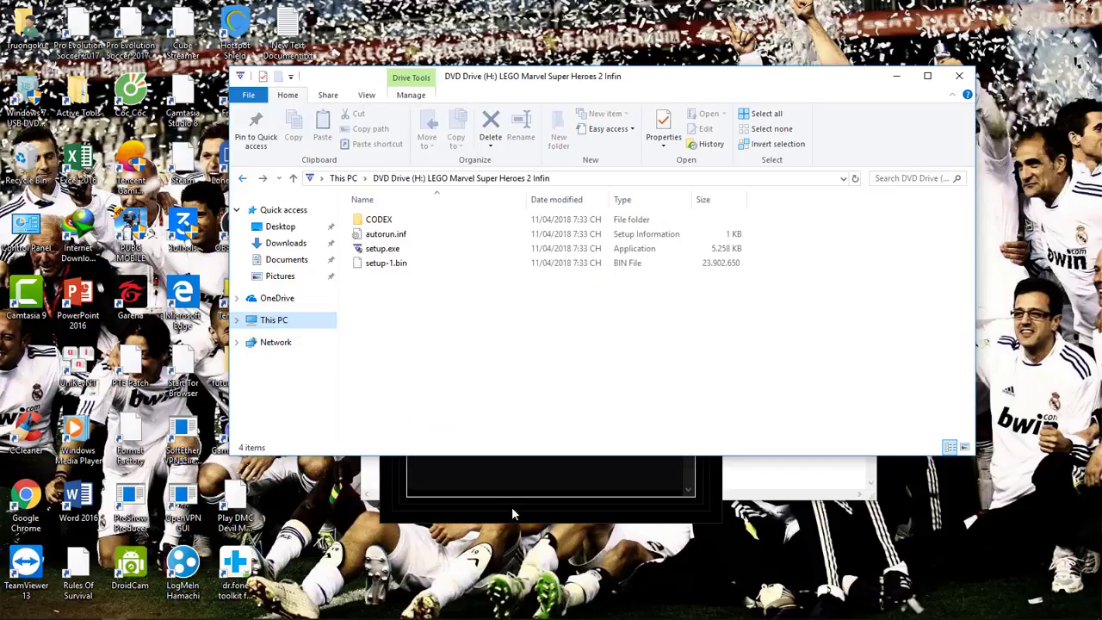
Install the game to E:\LEGO Marvel Super Heroes 2 Infinity War and finish the installer.
{"action": "left_click", "coordinate": [515, 515]}
{"action": "left_click", "coordinate": [667, 189]}
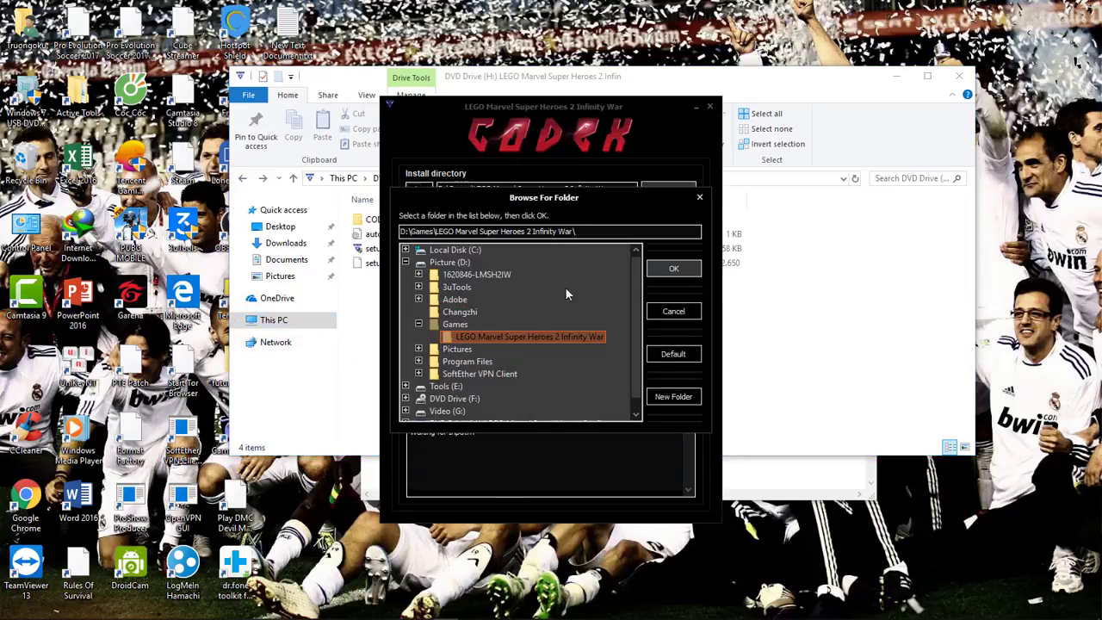
{"action": "left_click", "coordinate": [447, 387]}
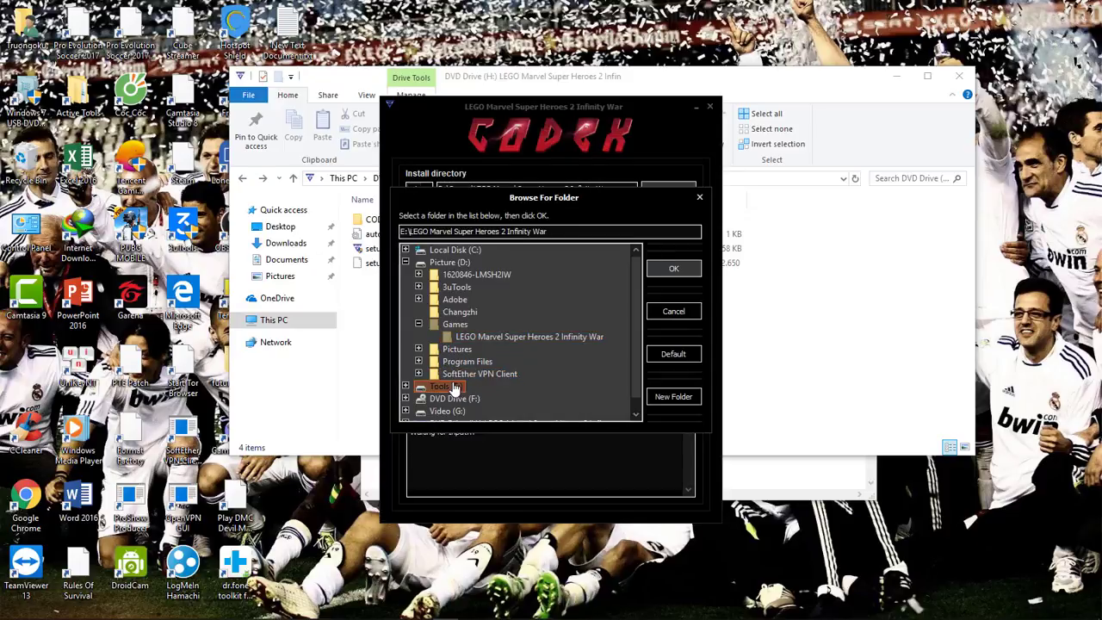
{"action": "left_click", "coordinate": [676, 269]}
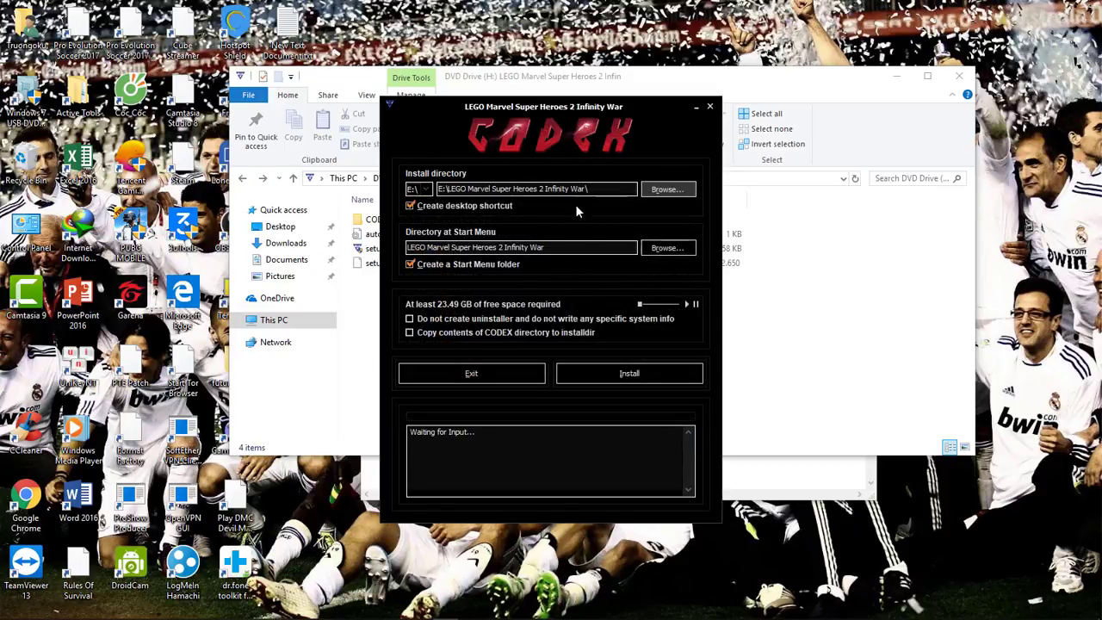
{"action": "left_click", "coordinate": [652, 375]}
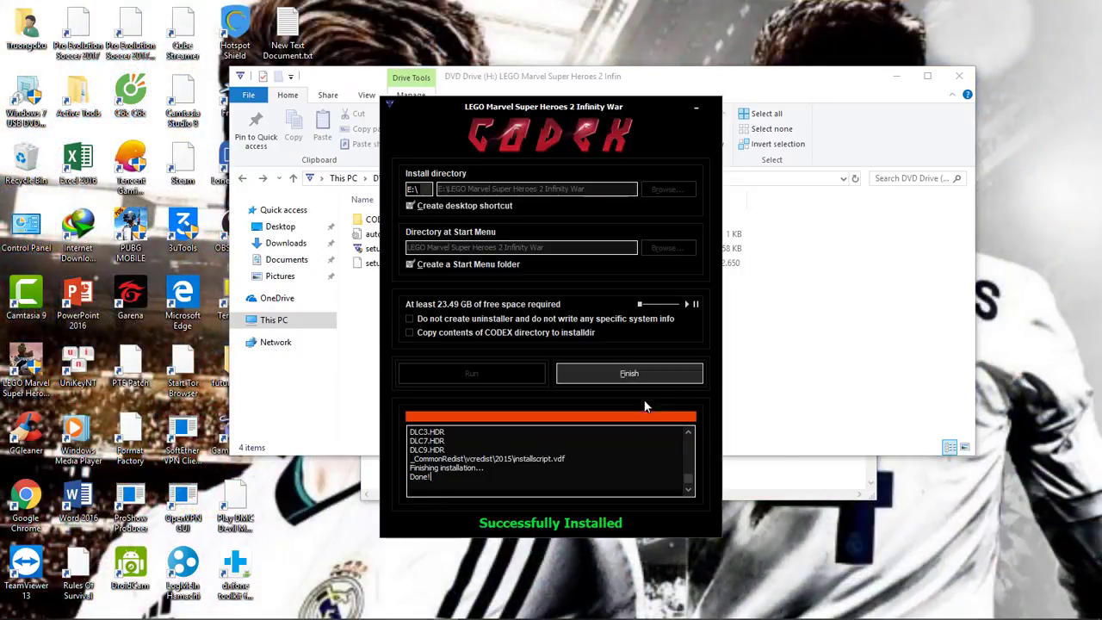
{"action": "left_click", "coordinate": [607, 375]}
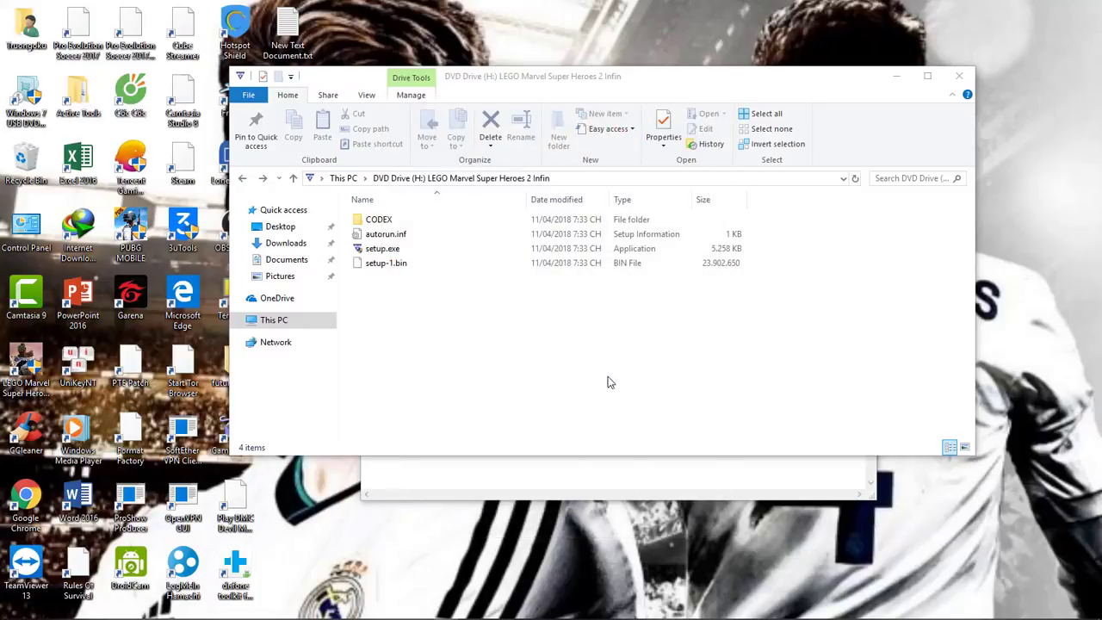
Copy all five files from the CODEX folder on the mounted game disc.
{"action": "left_click", "coordinate": [362, 223]}
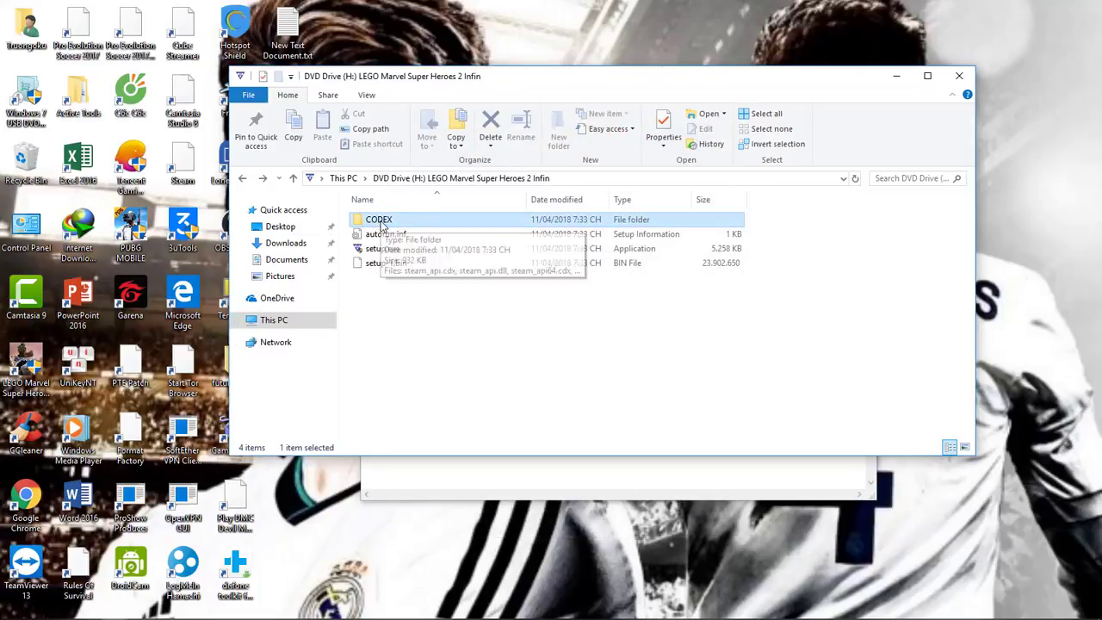
{"action": "double_click", "coordinate": [396, 221]}
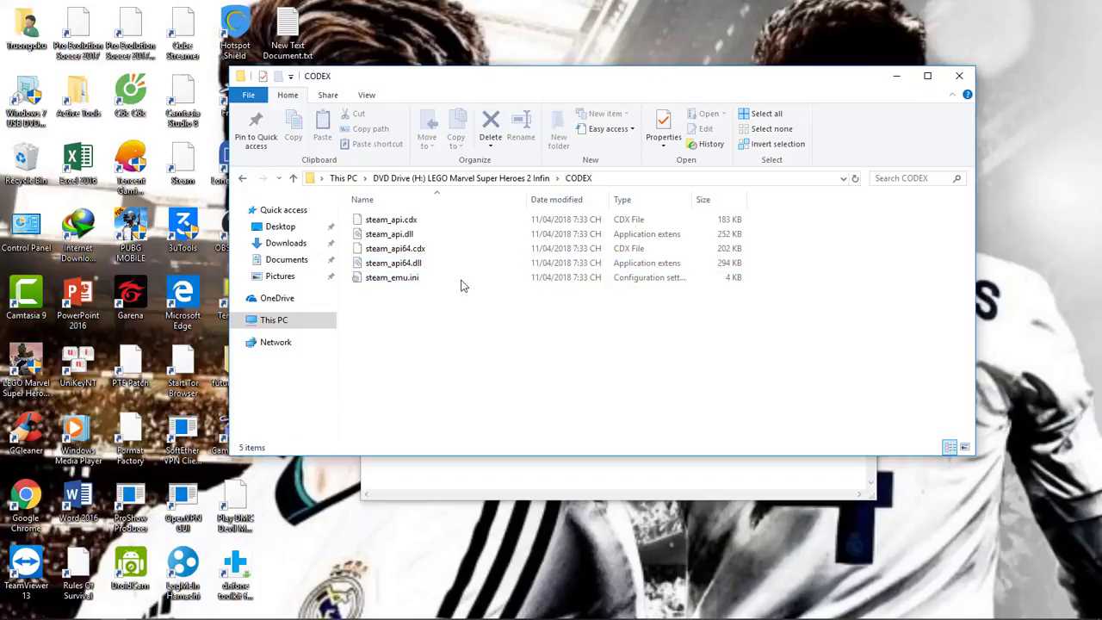
{"action": "left_click_drag", "start_coordinate": [469, 316], "coordinate": [457, 221]}
{"action": "right_click", "coordinate": [462, 221]}
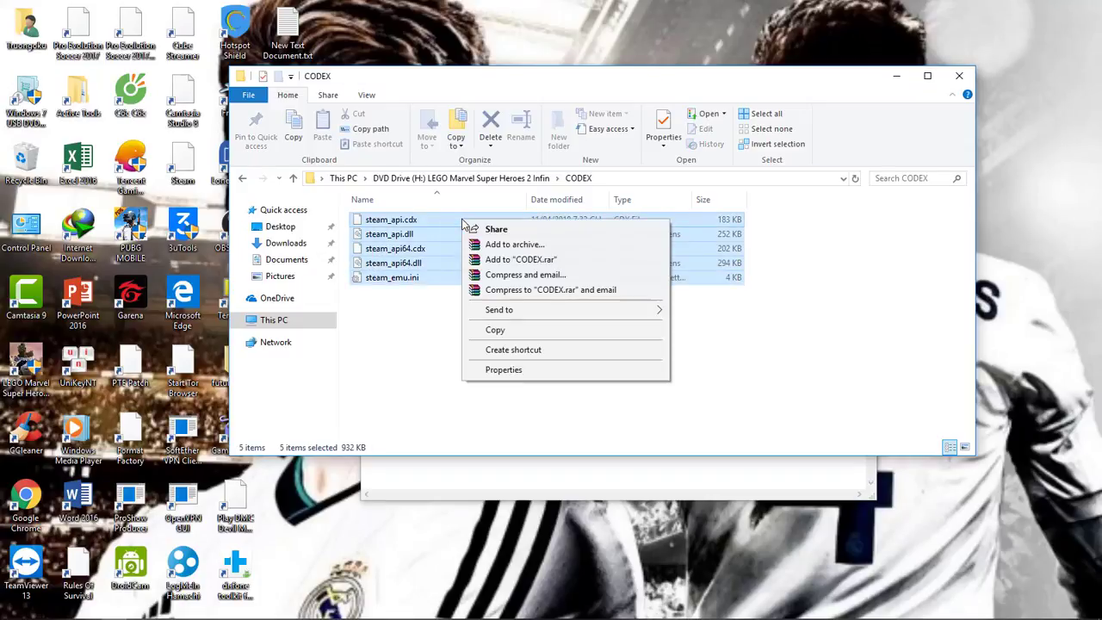
{"action": "left_click", "coordinate": [490, 330]}
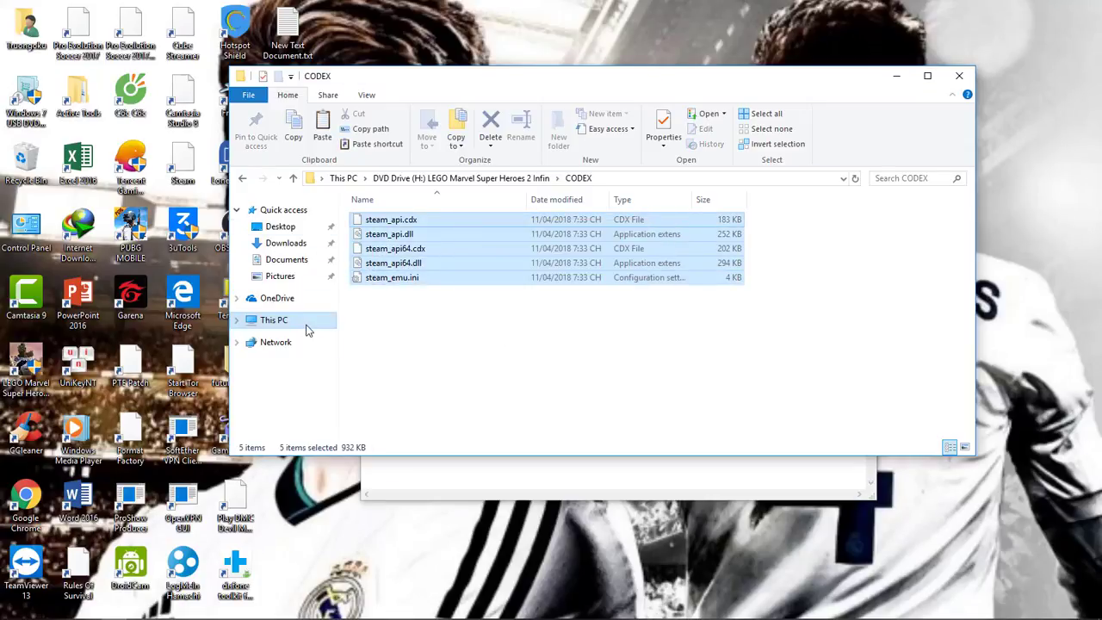
Paste the copied CODEX files into E:\LEGO Marvel Super Heroes 2 Infinity War, replacing the files with the same names.
{"action": "left_click", "coordinate": [307, 330]}
{"action": "left_click", "coordinate": [780, 387]}
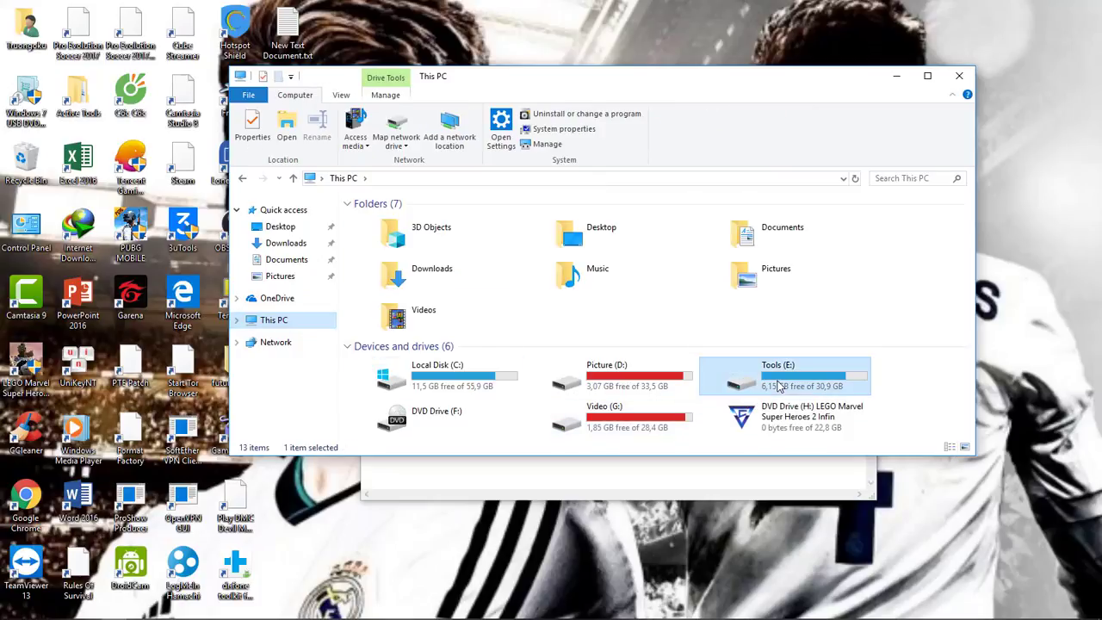
{"action": "double_click", "coordinate": [779, 387]}
{"action": "left_click", "coordinate": [413, 250]}
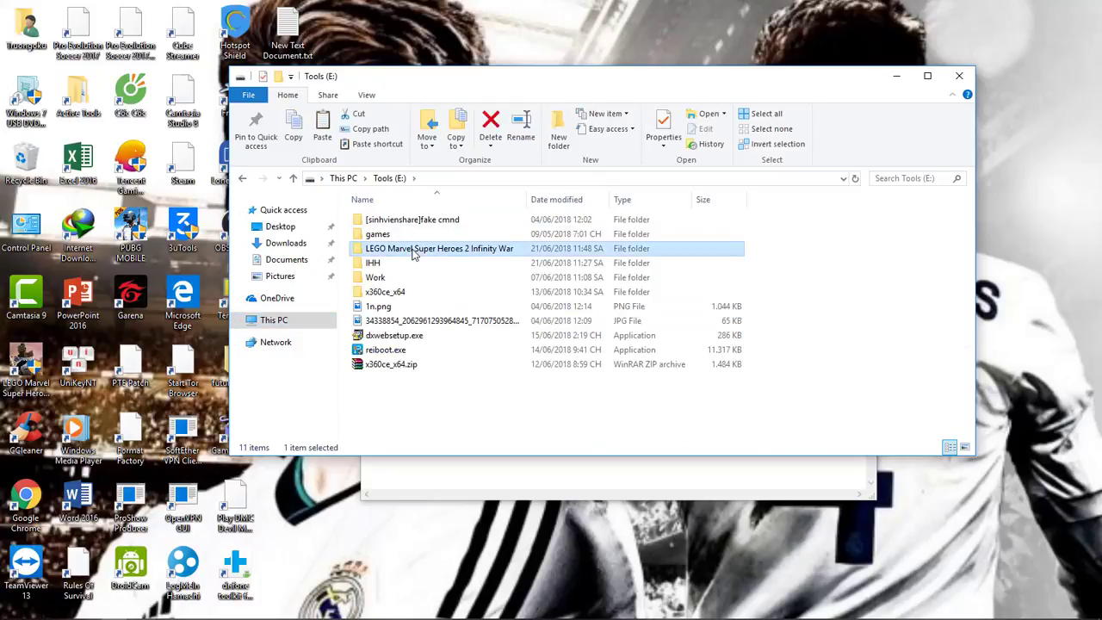
{"action": "double_click", "coordinate": [414, 250]}
{"action": "right_click", "coordinate": [879, 281]}
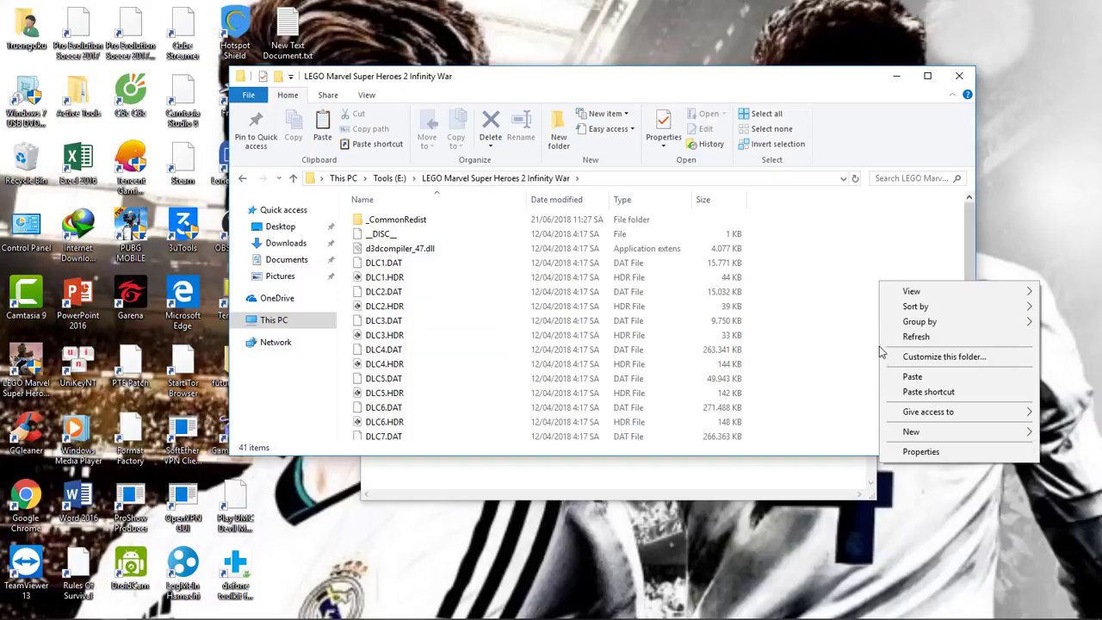
{"action": "left_click", "coordinate": [913, 376]}
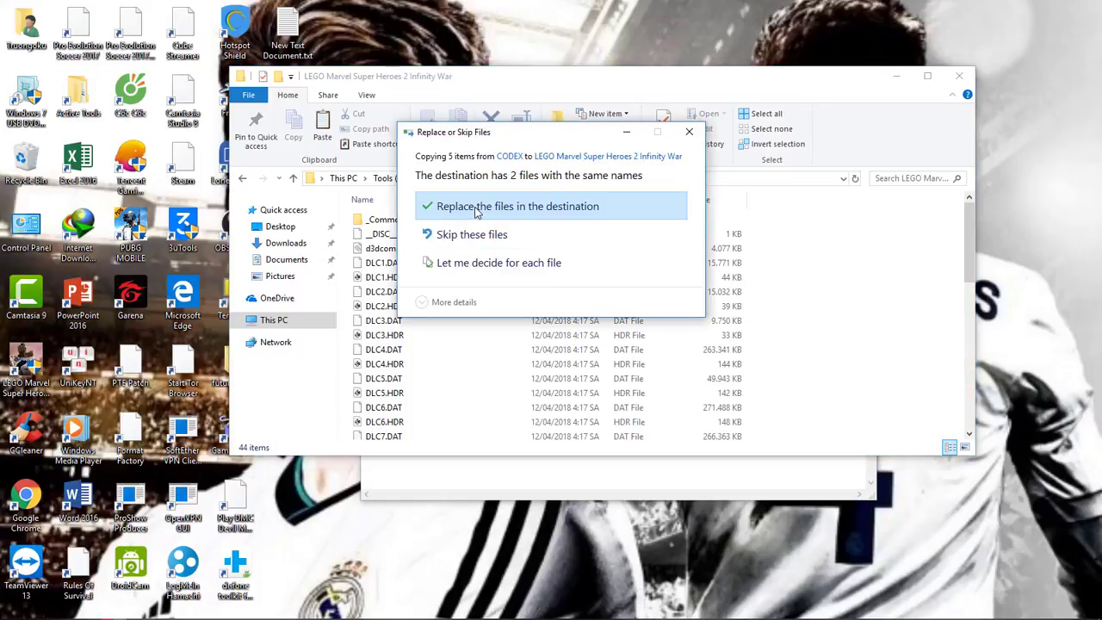
{"action": "left_click", "coordinate": [474, 211]}
Examine the pasted steam files and the available actions for LEGOMARVEL2.exe in the game folder, and minimize the folder window.
{"action": "scroll", "coordinate": [513, 392], "scroll_direction": "down", "scroll_amount": 3}
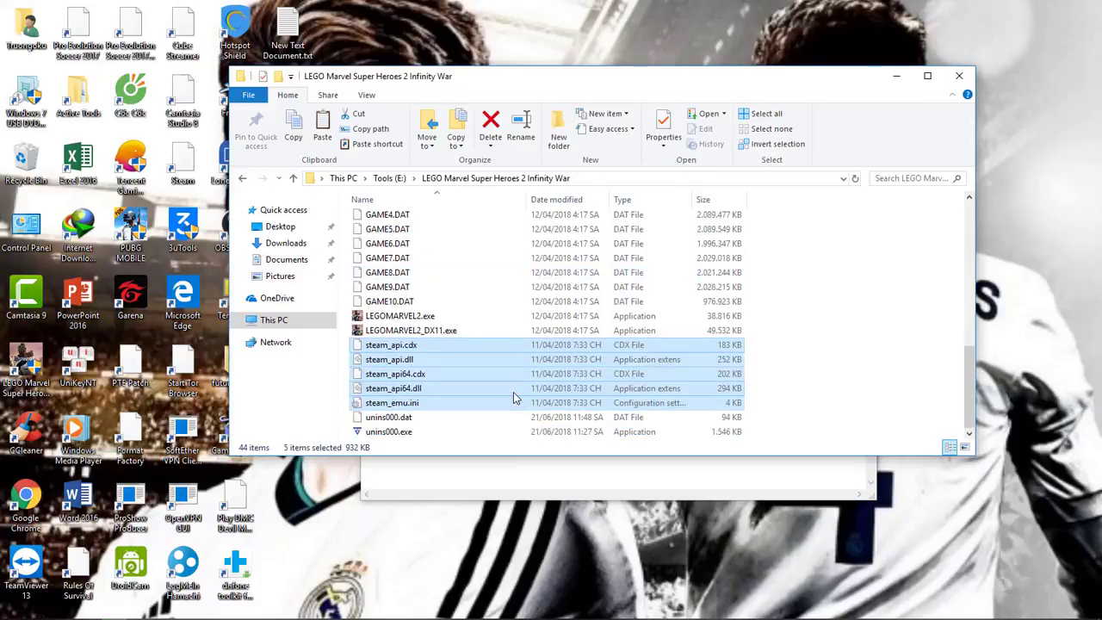
{"action": "scroll", "coordinate": [513, 391], "scroll_direction": "up", "scroll_amount": 10}
{"action": "scroll", "coordinate": [513, 398], "scroll_direction": "down", "scroll_amount": 10}
{"action": "left_click_drag", "start_coordinate": [534, 82], "coordinate": [599, 173]}
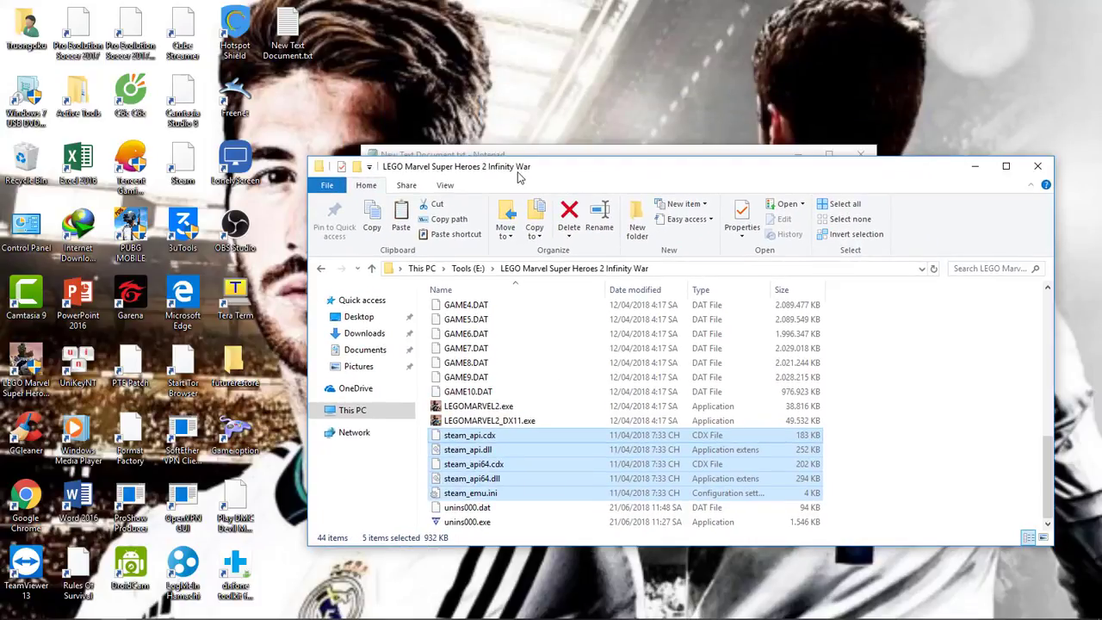
{"action": "left_click_drag", "start_coordinate": [519, 176], "coordinate": [458, 61]}
{"action": "scroll", "coordinate": [517, 361], "scroll_direction": "up", "scroll_amount": 1}
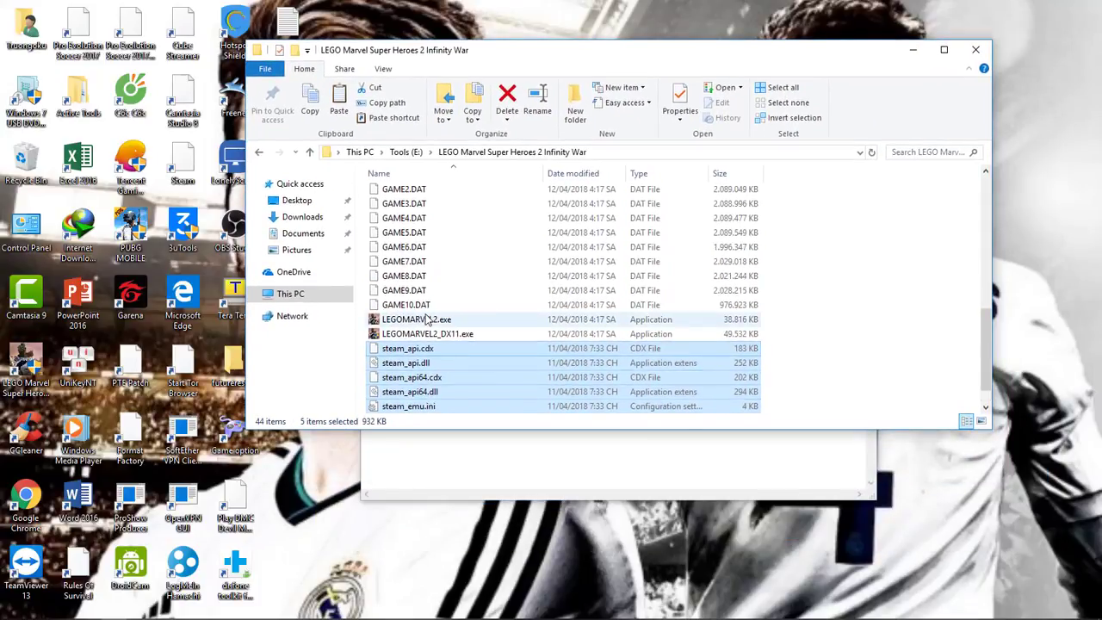
{"action": "left_click", "coordinate": [388, 322]}
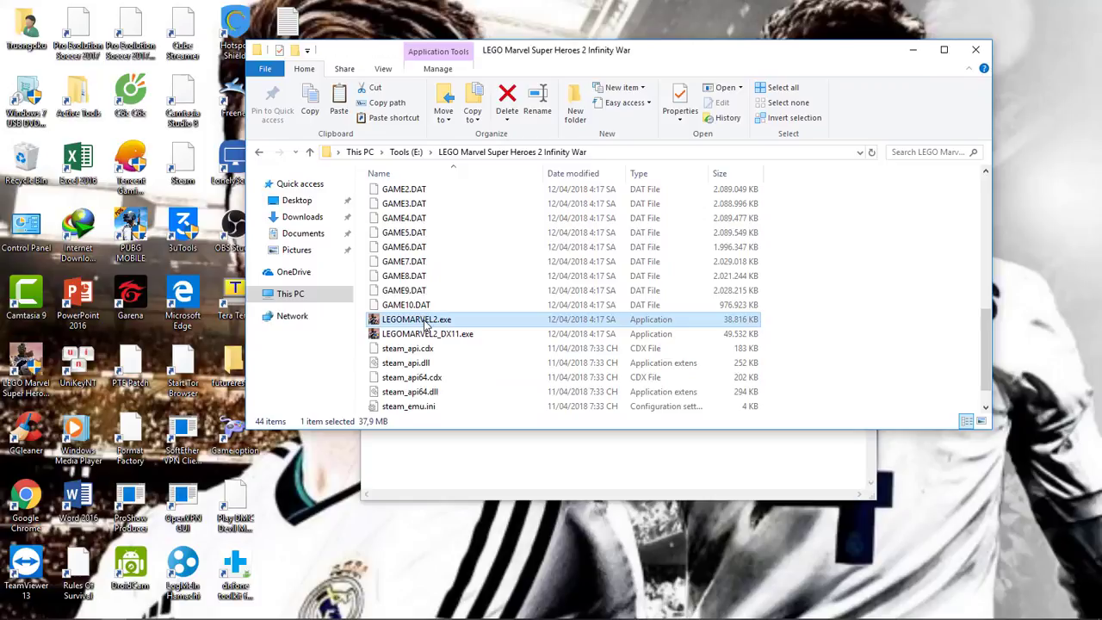
{"action": "right_click", "coordinate": [387, 322]}
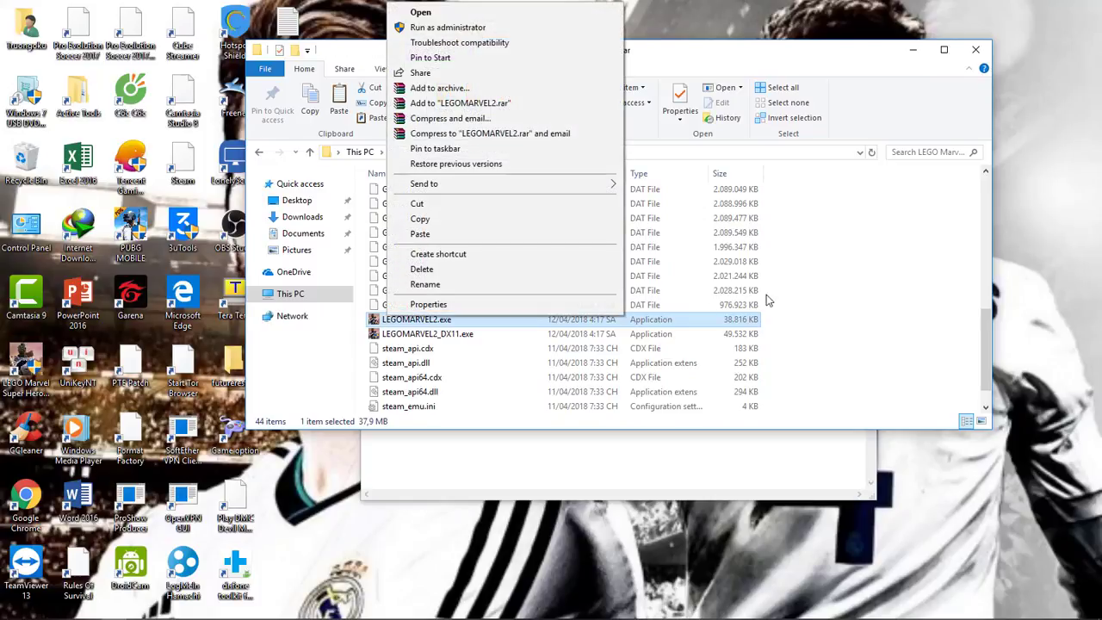
{"action": "left_click", "coordinate": [728, 327]}
{"action": "scroll", "coordinate": [727, 327], "scroll_direction": "down", "scroll_amount": 1}
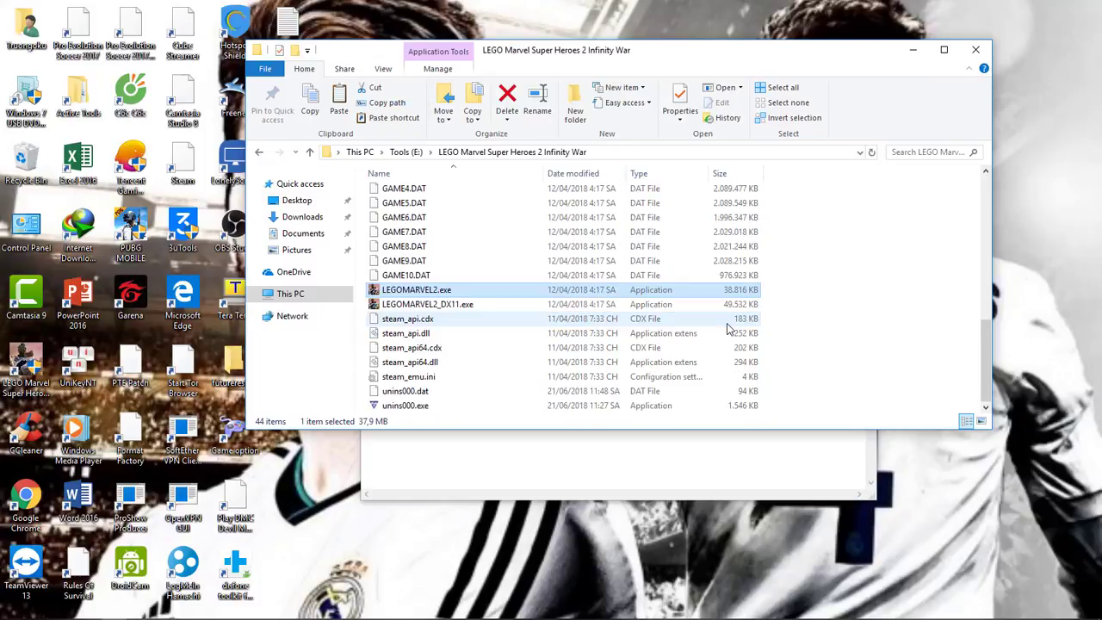
{"action": "scroll", "coordinate": [546, 352], "scroll_direction": "up", "scroll_amount": 9}
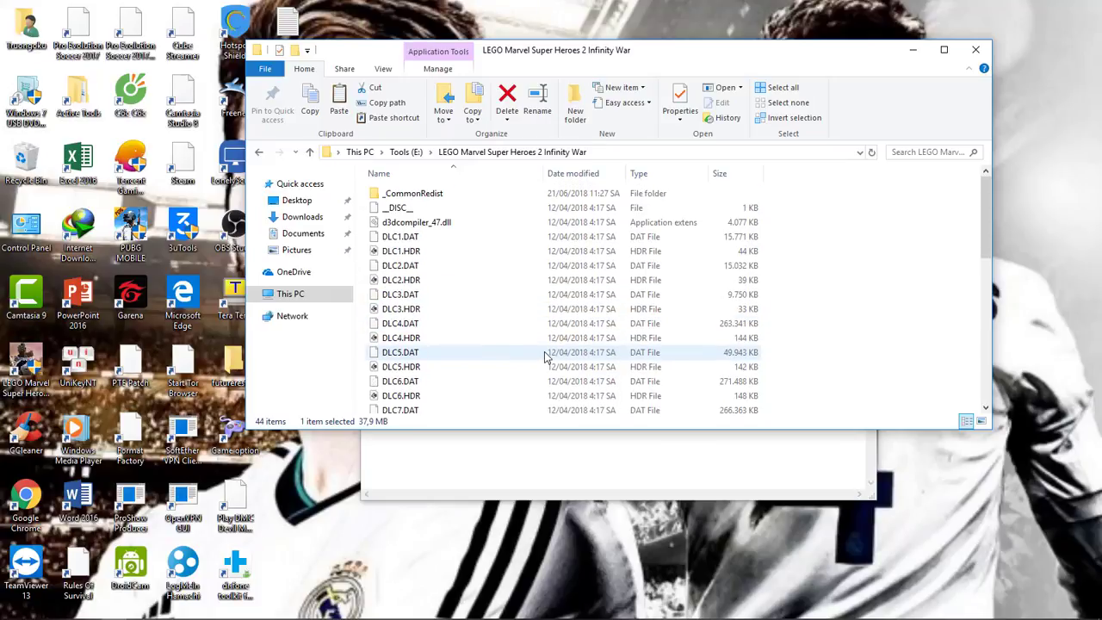
{"action": "left_click", "coordinate": [914, 50]}
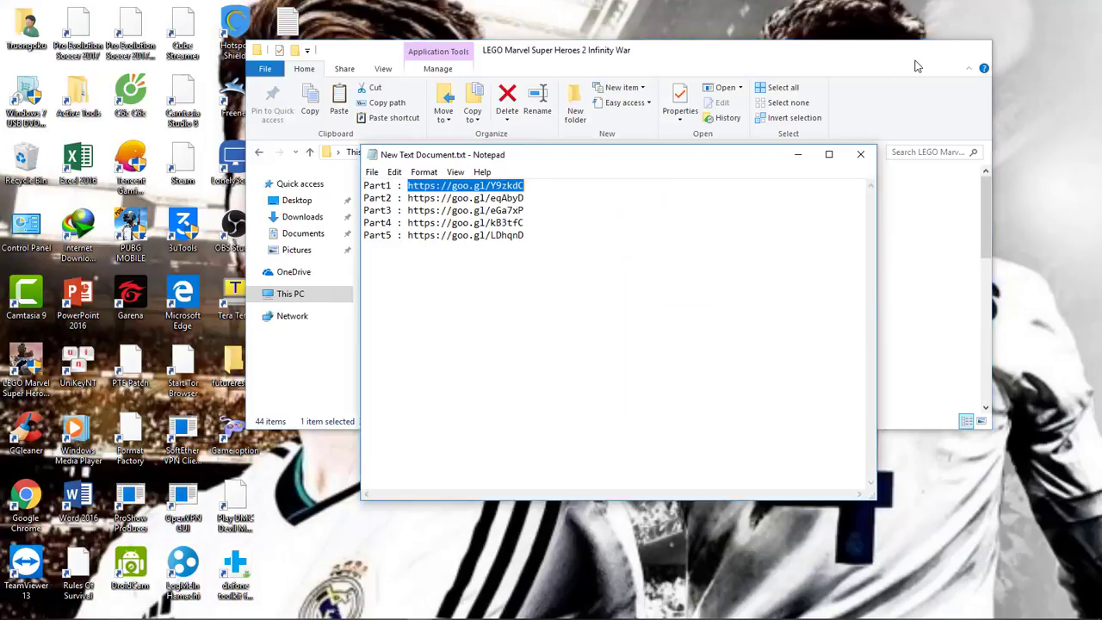